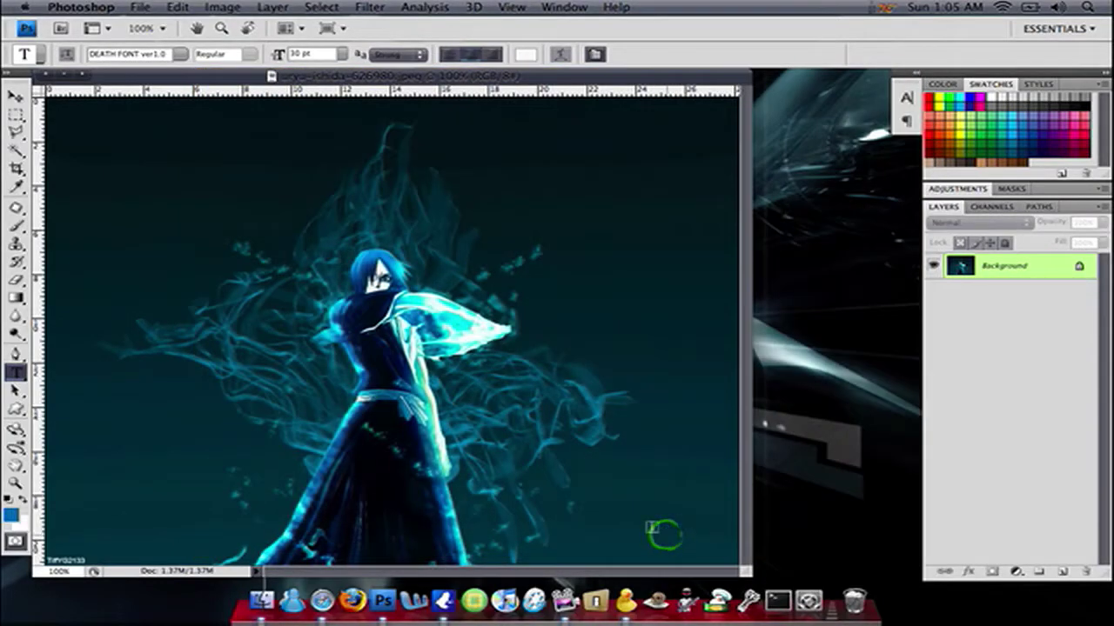
- Delete the stray empty text layer so only the picture layer remains
left_click(209, 374)
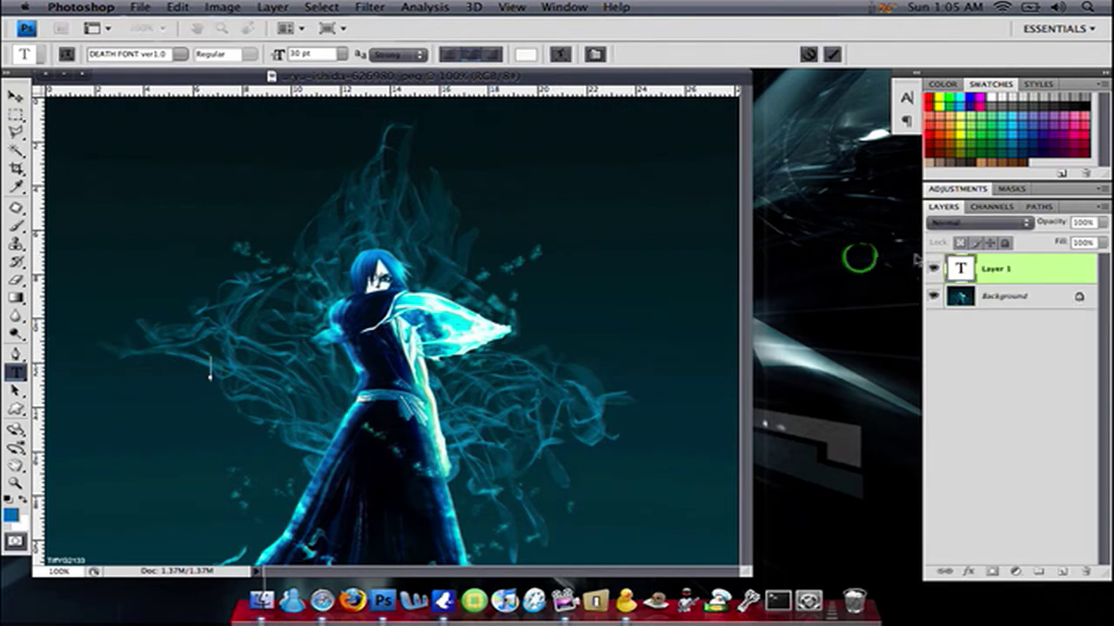
left_click_drag(1001, 259, 1085, 569)
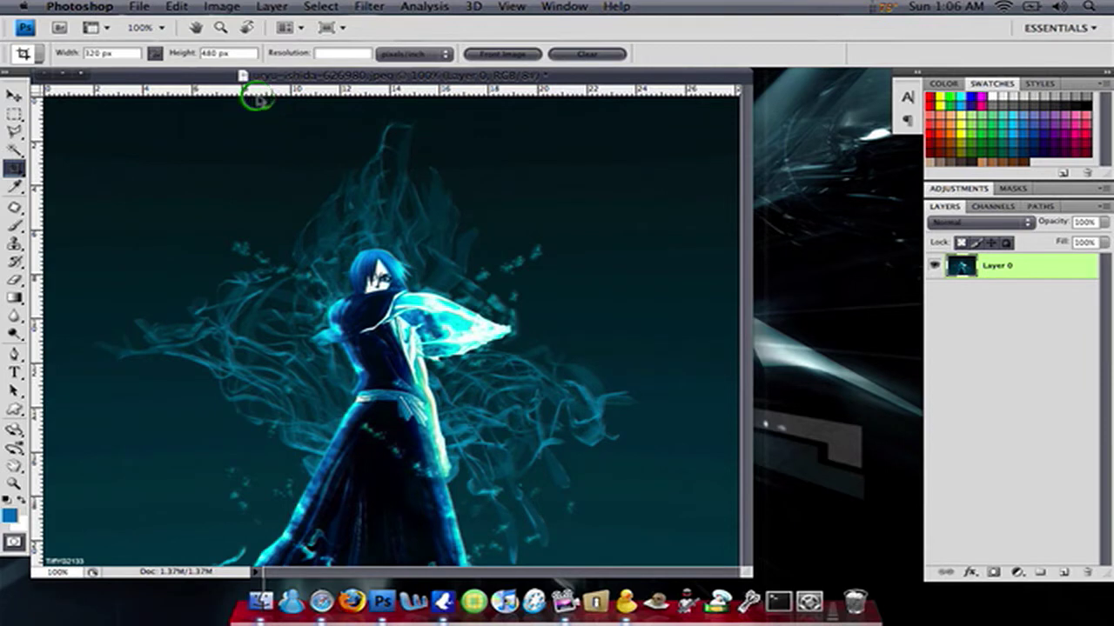
- Draw the 320 × 480 crop box, shift it left over the character, and apply the crop
mouse_move(256, 98)
left_mouse_down()
mouse_move(477, 371)
mouse_move(595, 614)
mouse_move(605, 609)
left_mouse_up()
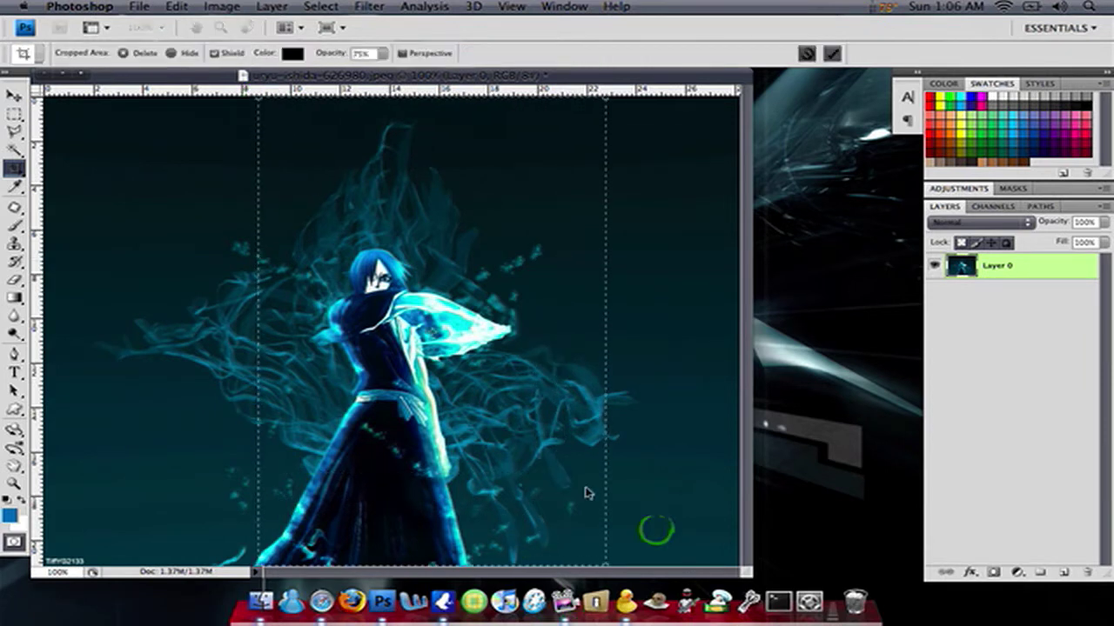
mouse_move(541, 465)
left_mouse_down()
mouse_move(467, 450)
mouse_move(487, 462)
mouse_move(479, 458)
left_mouse_up()
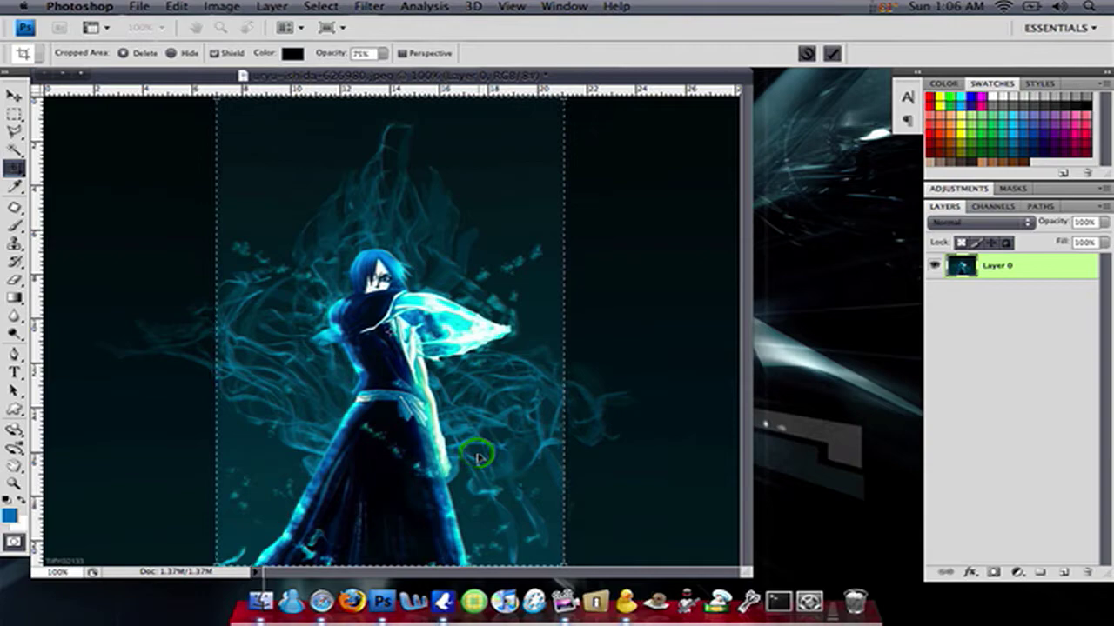
key("Return")
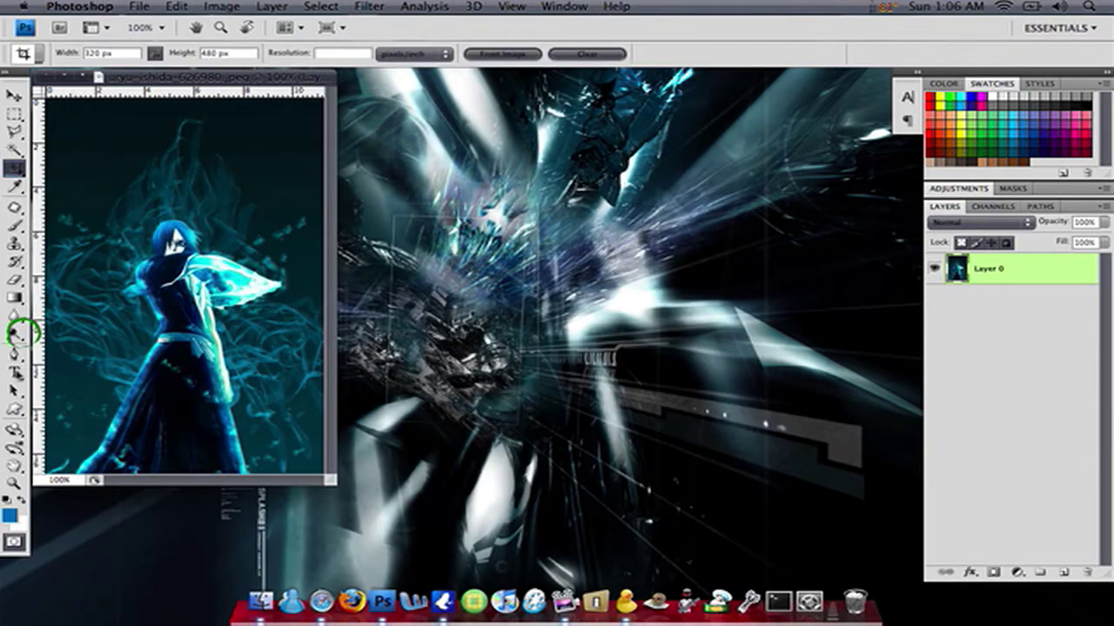
- Choose the Type tool and set its font to Bleach
left_click(15, 372)
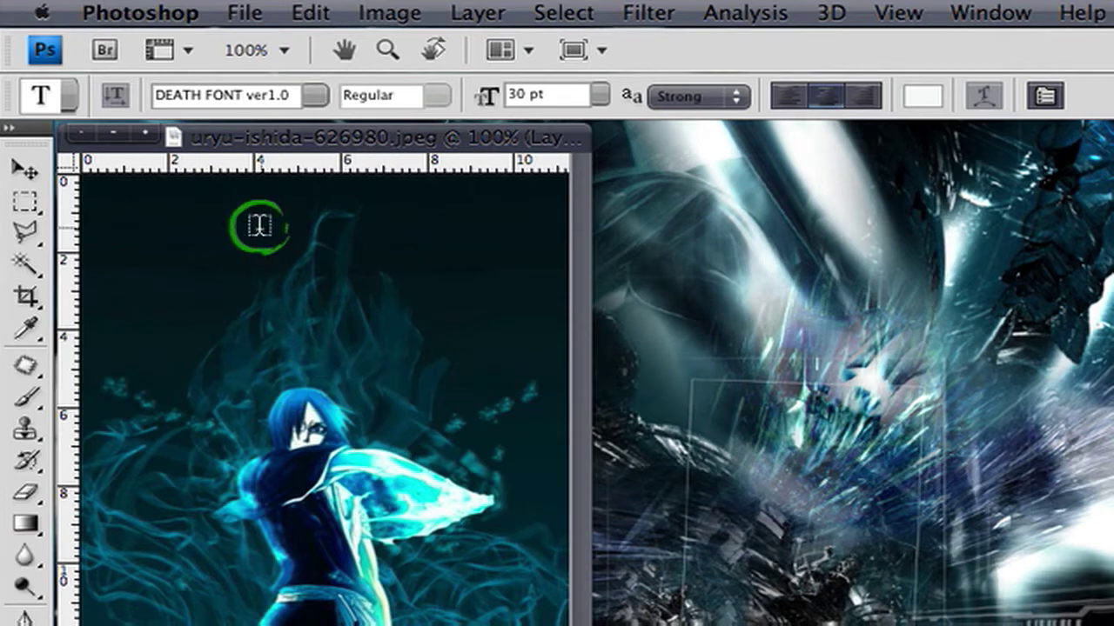
left_click(319, 95)
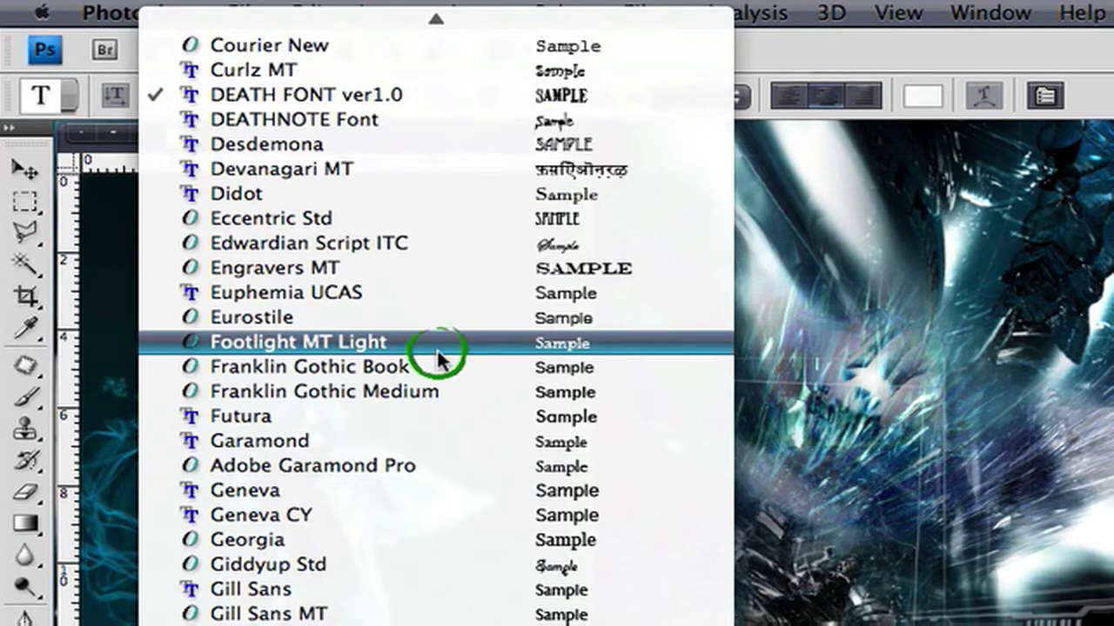
scroll(470, 148, "up", 1)
scroll(468, 146, "up", 20)
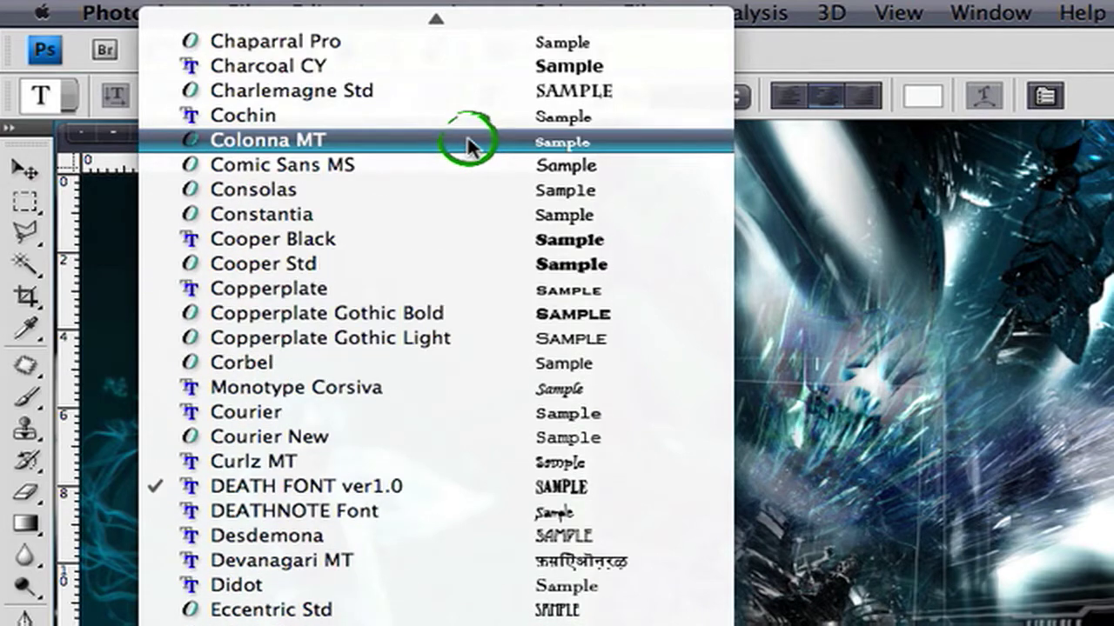
scroll(467, 147, "up", 15)
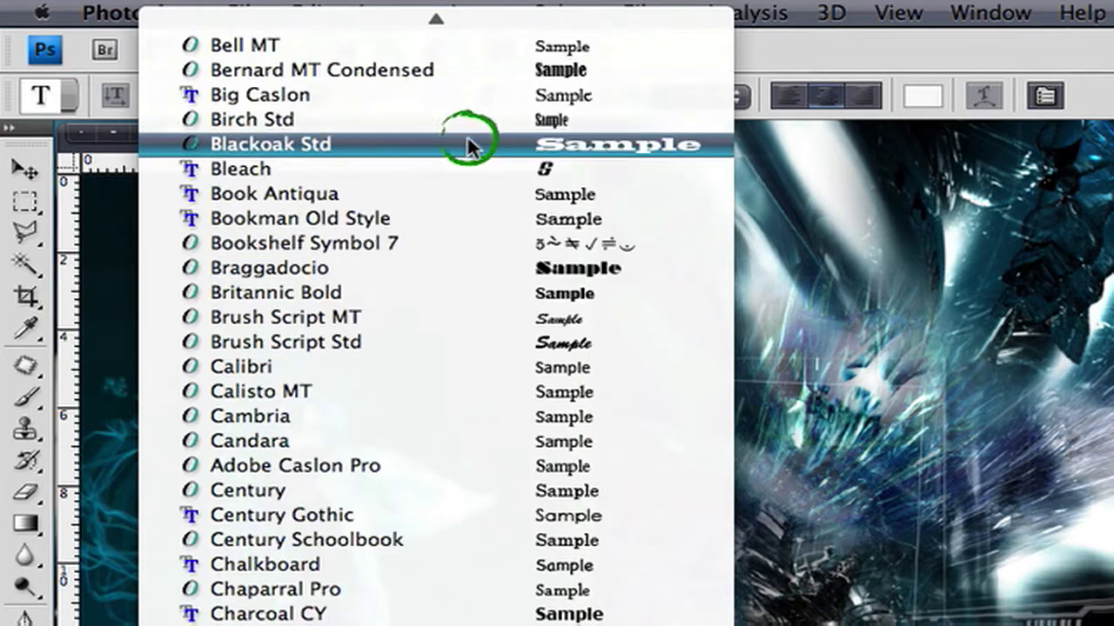
scroll(466, 146, "up", 4)
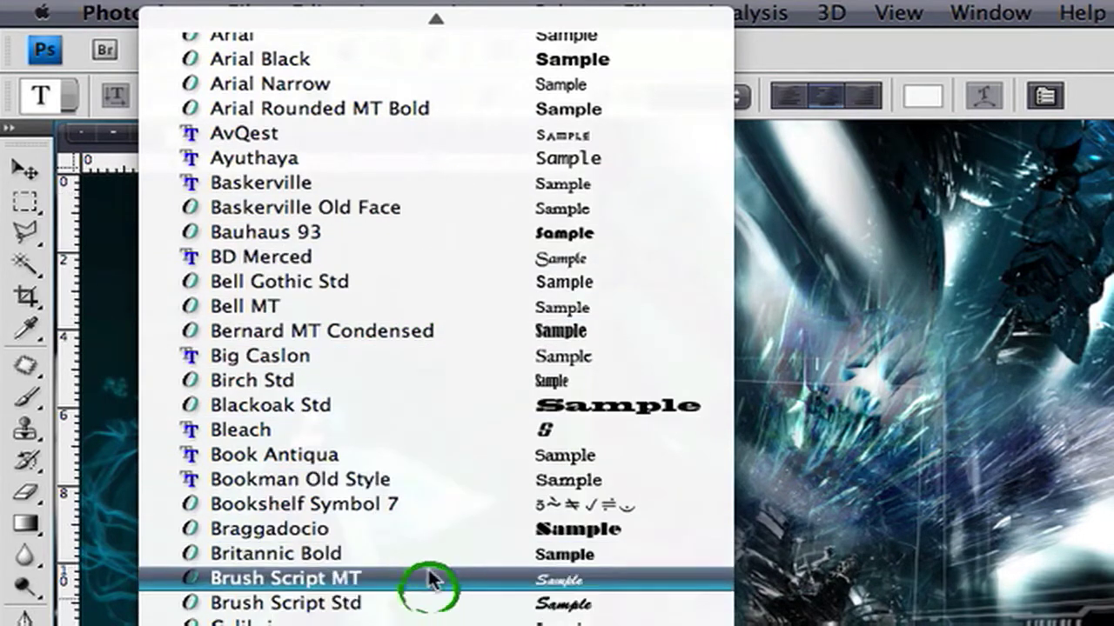
left_click(408, 426)
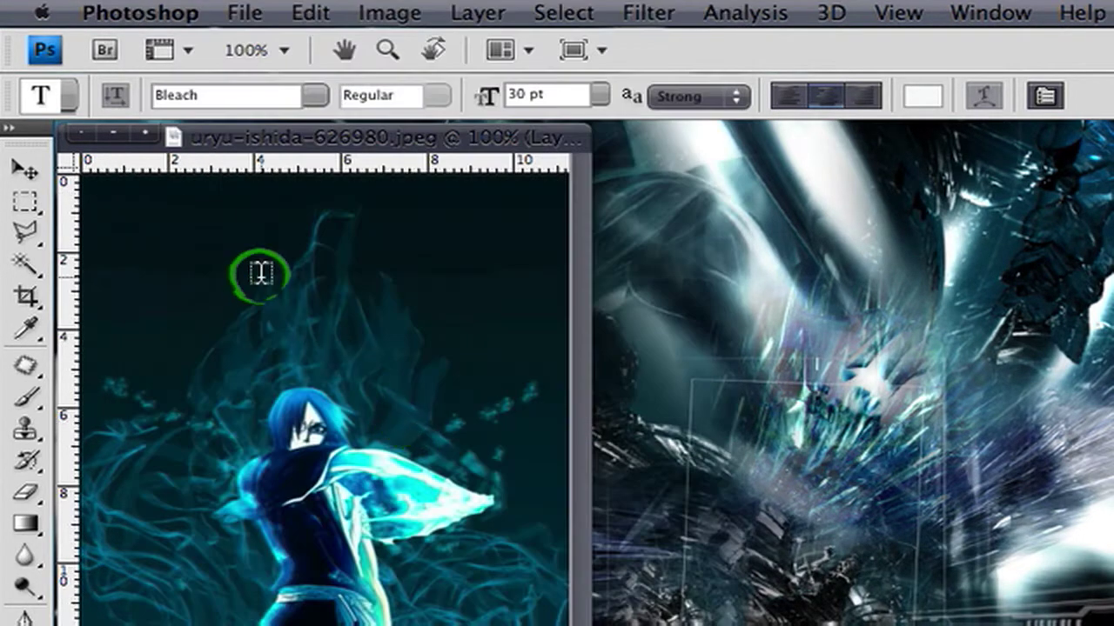
- Type 'LOADING' above the character and commit the text with the Move tool
left_click(304, 263)
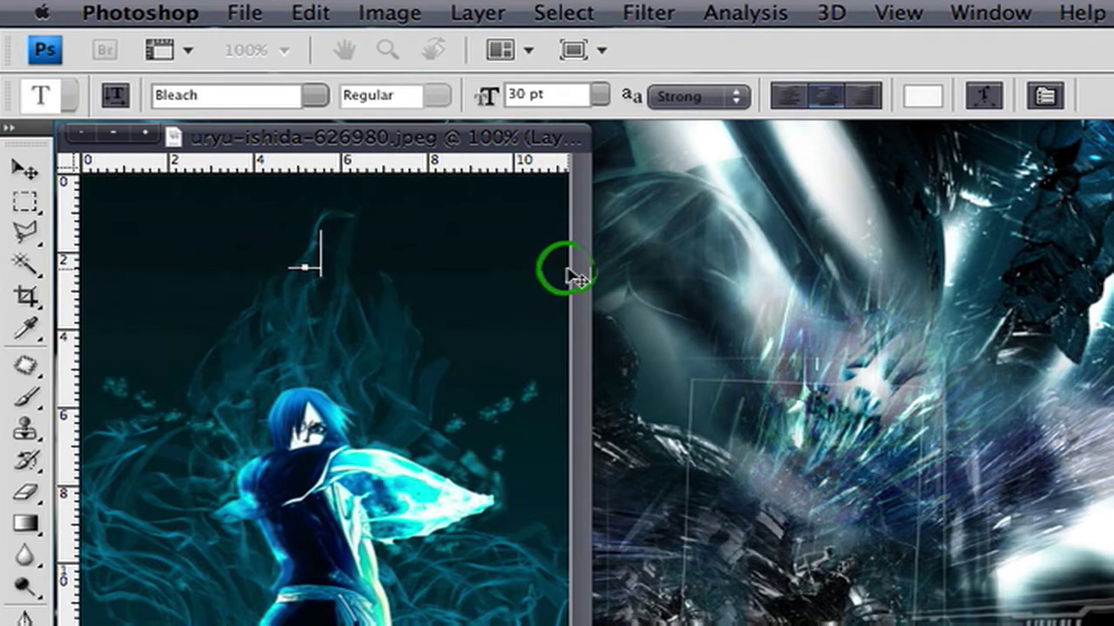
type("BLEA")
key("BackSpace")
key("BackSpace")
key("BackSpace")
key("BackSpace")
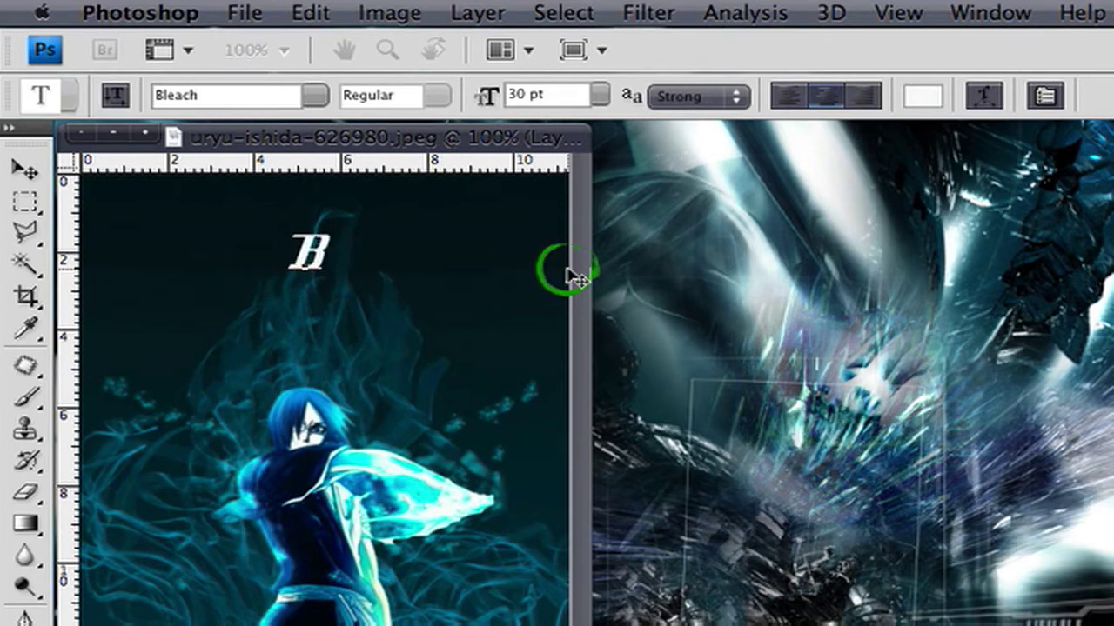
type("LOADING")
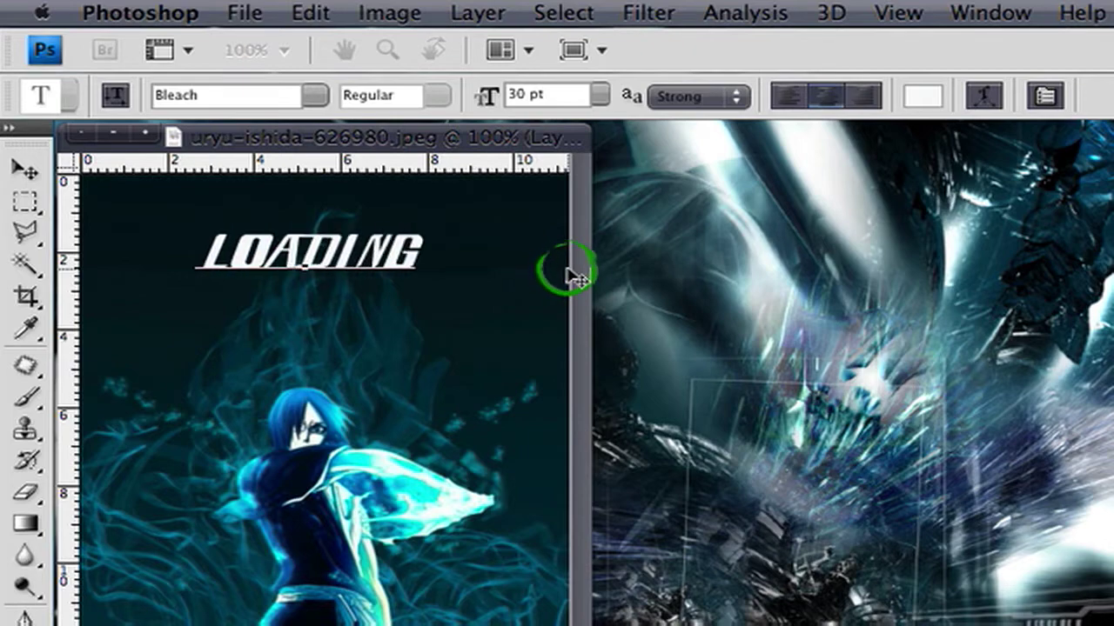
left_click(26, 168)
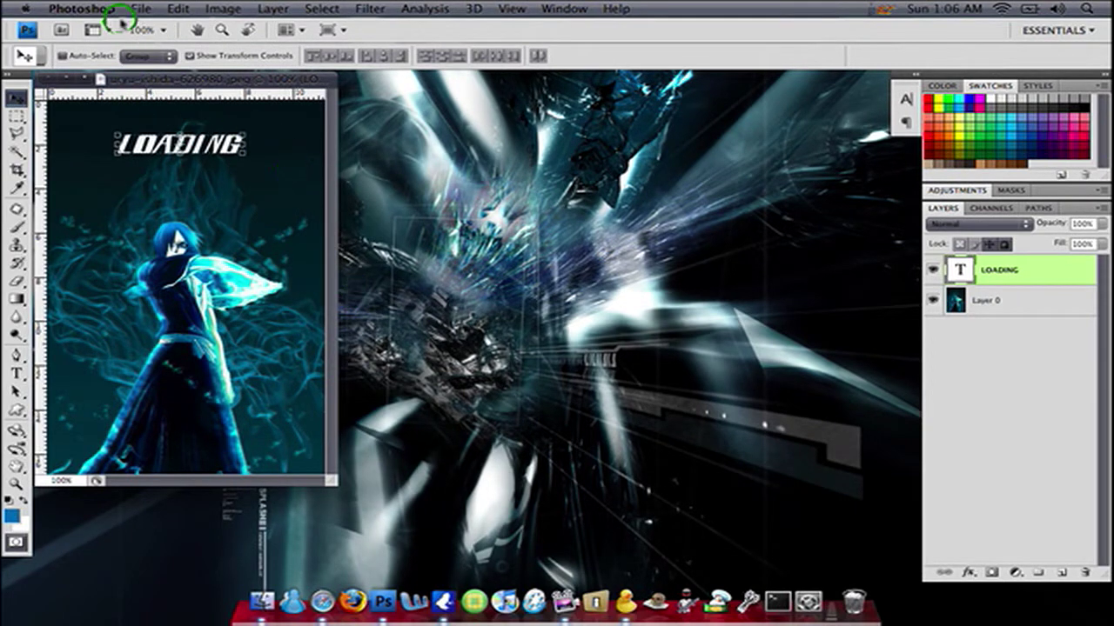
- Save the image as Default.png in PNG format on the Desktop with Interlace set to None
left_click(139, 9)
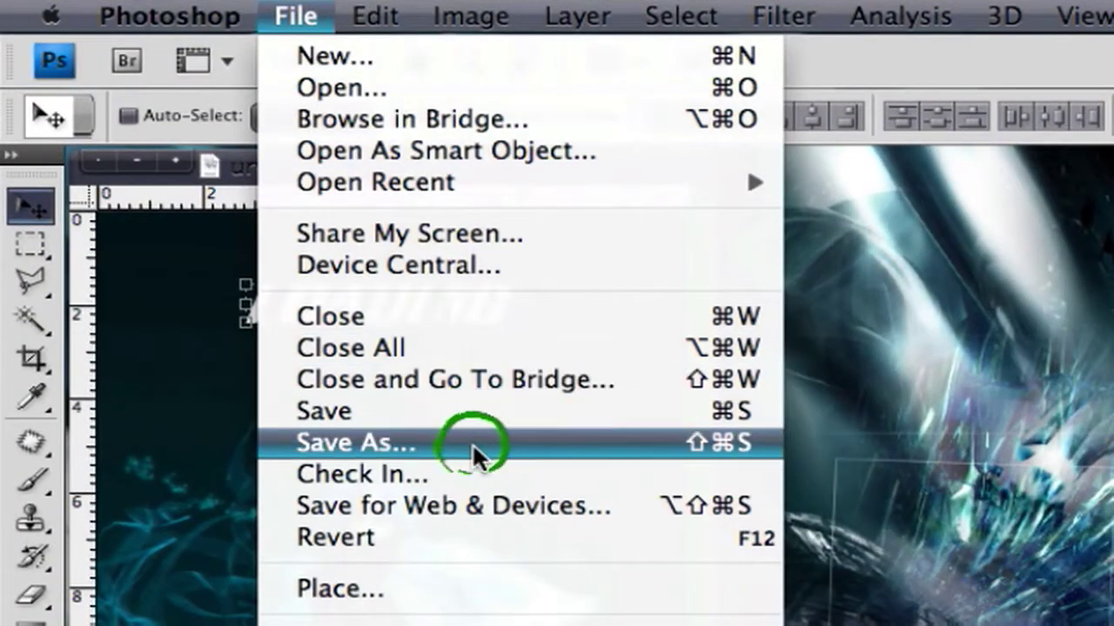
left_click(471, 442)
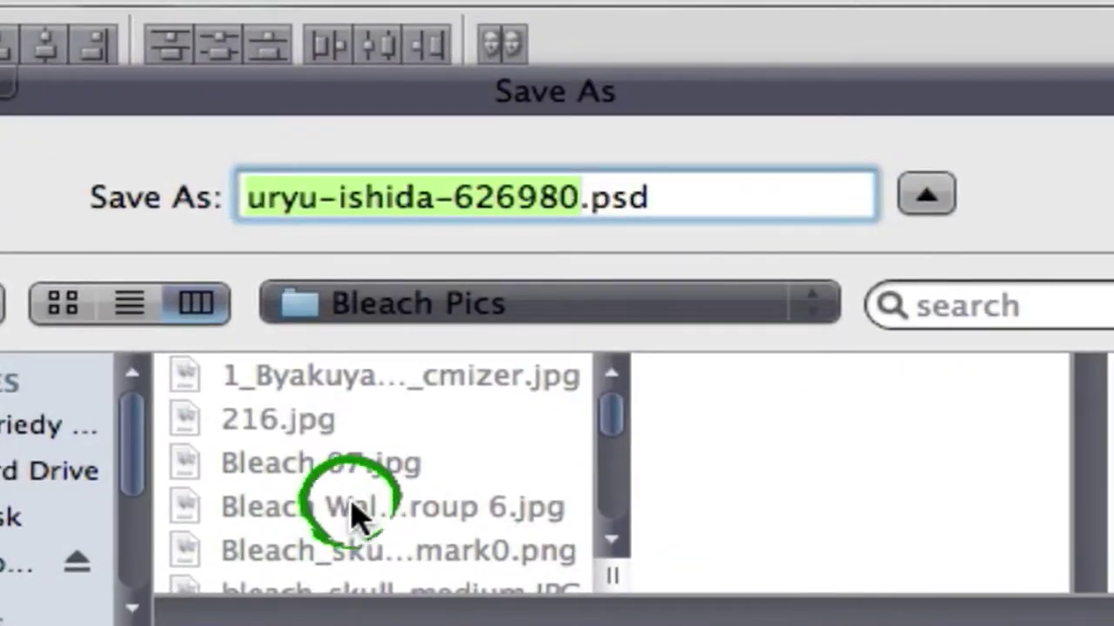
type("Defau")
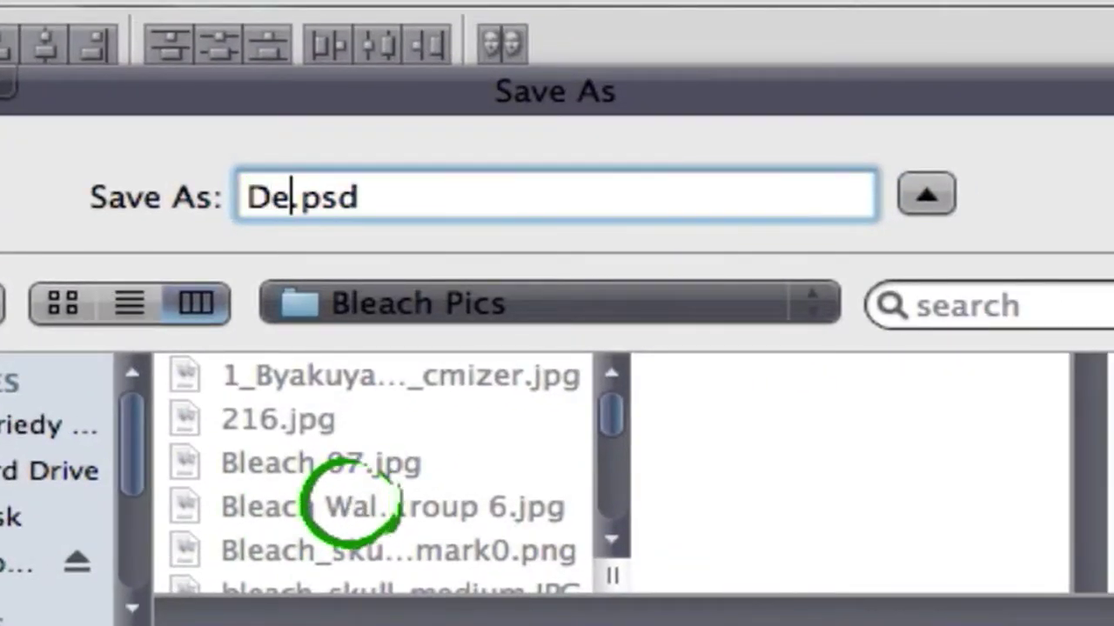
type("l")
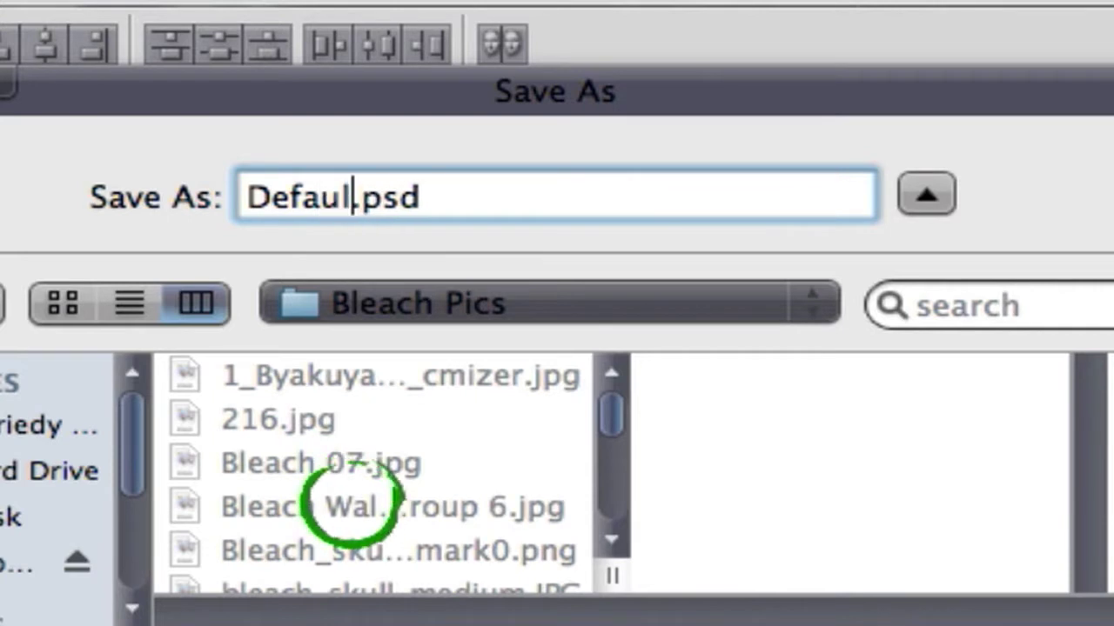
type("t")
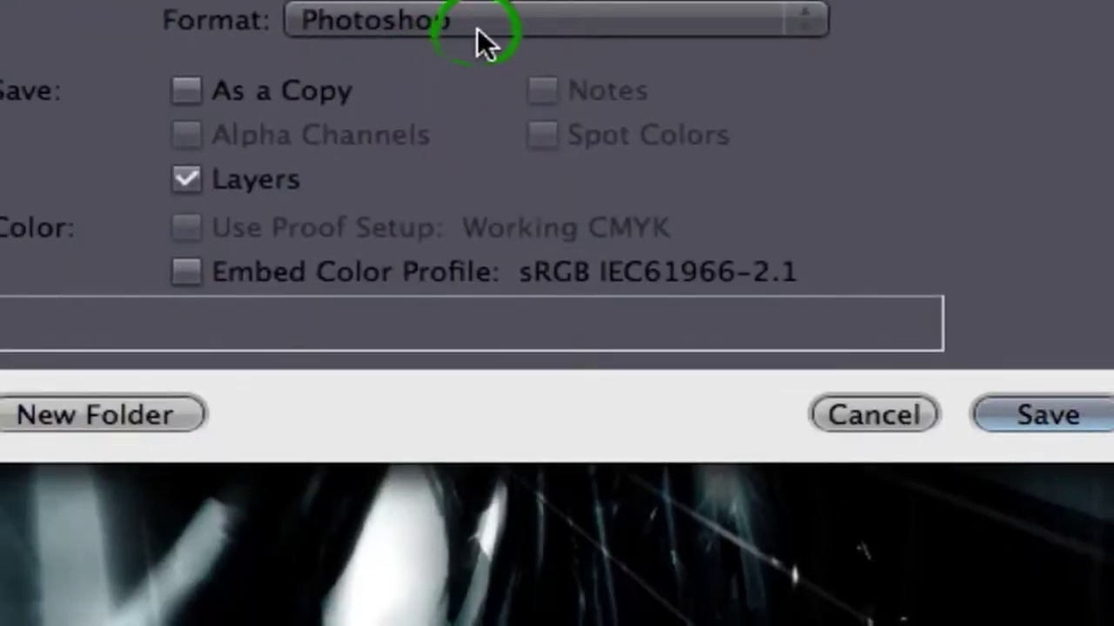
left_click(533, 84)
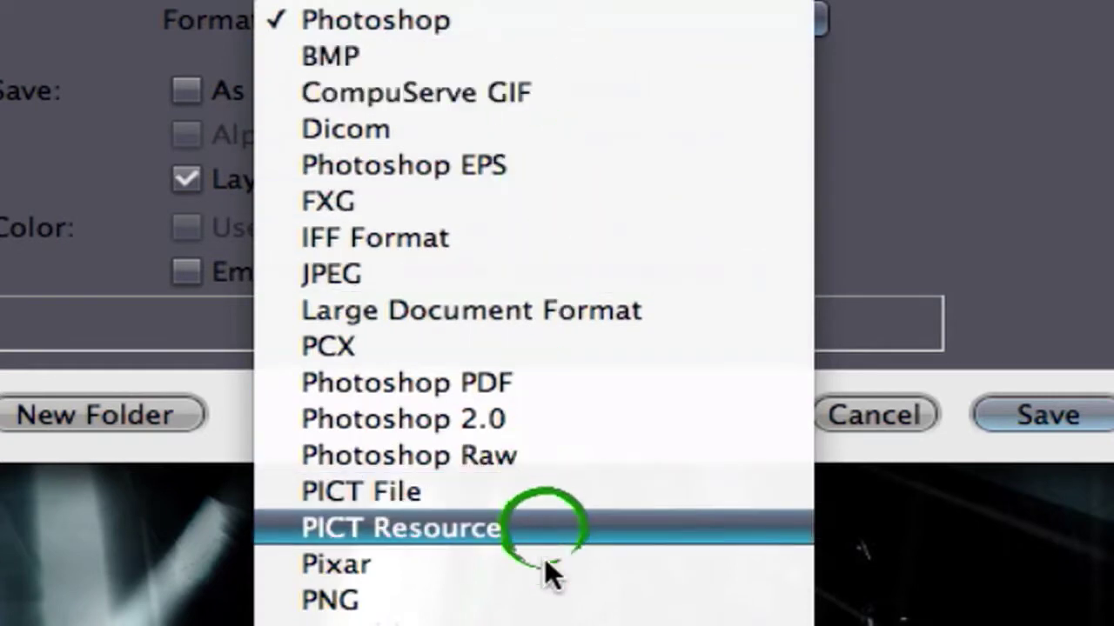
left_click(541, 600)
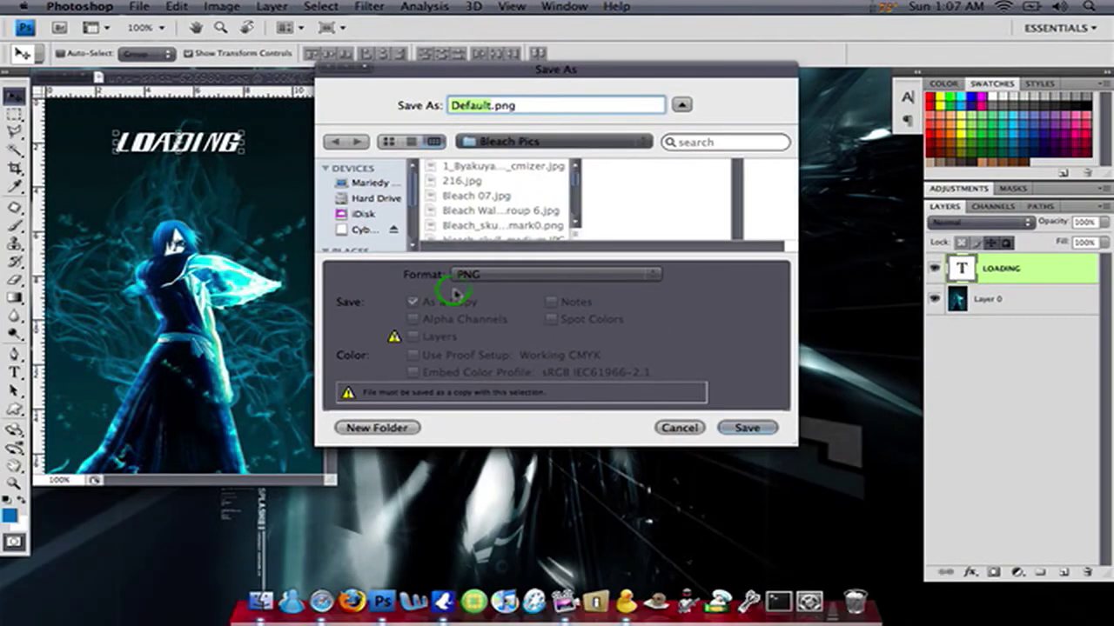
scroll(369, 213, "down", 3)
left_click(370, 196)
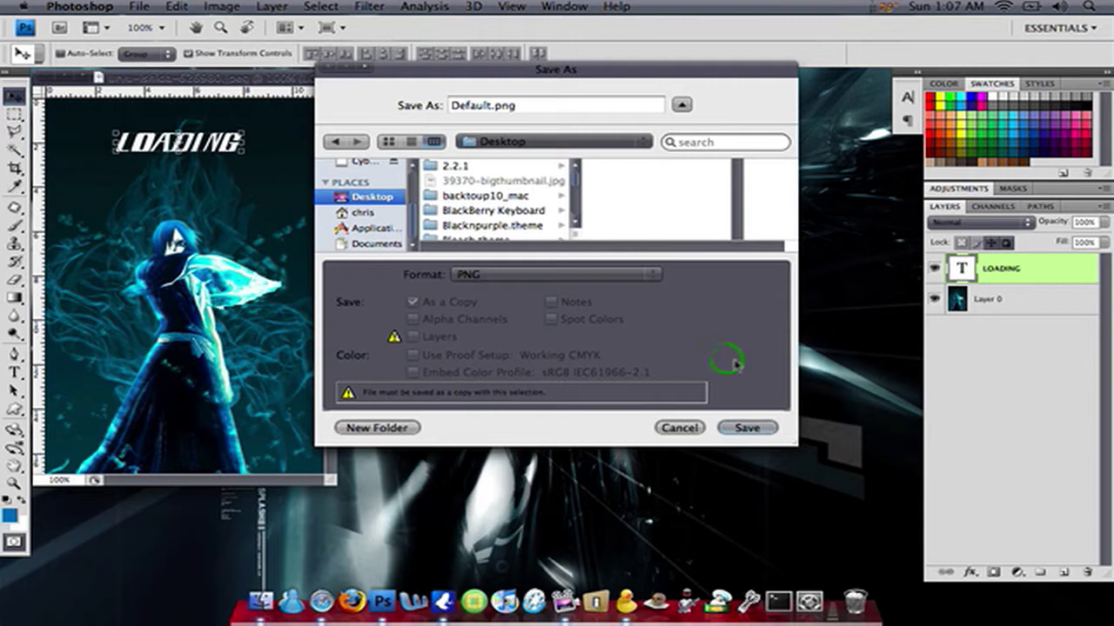
left_click(739, 430)
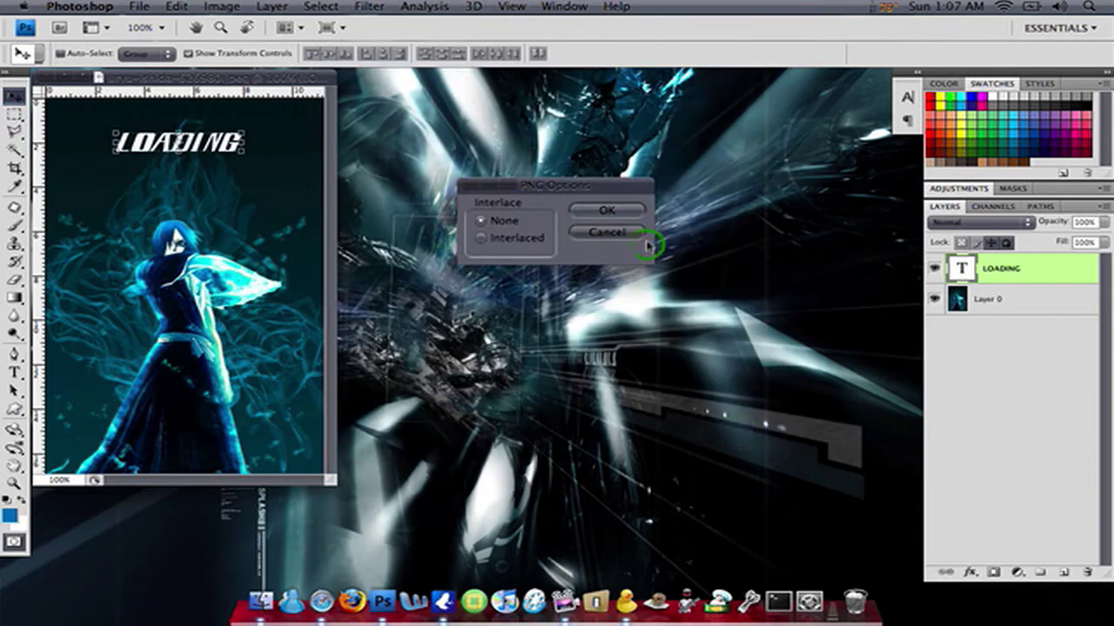
left_click(625, 214)
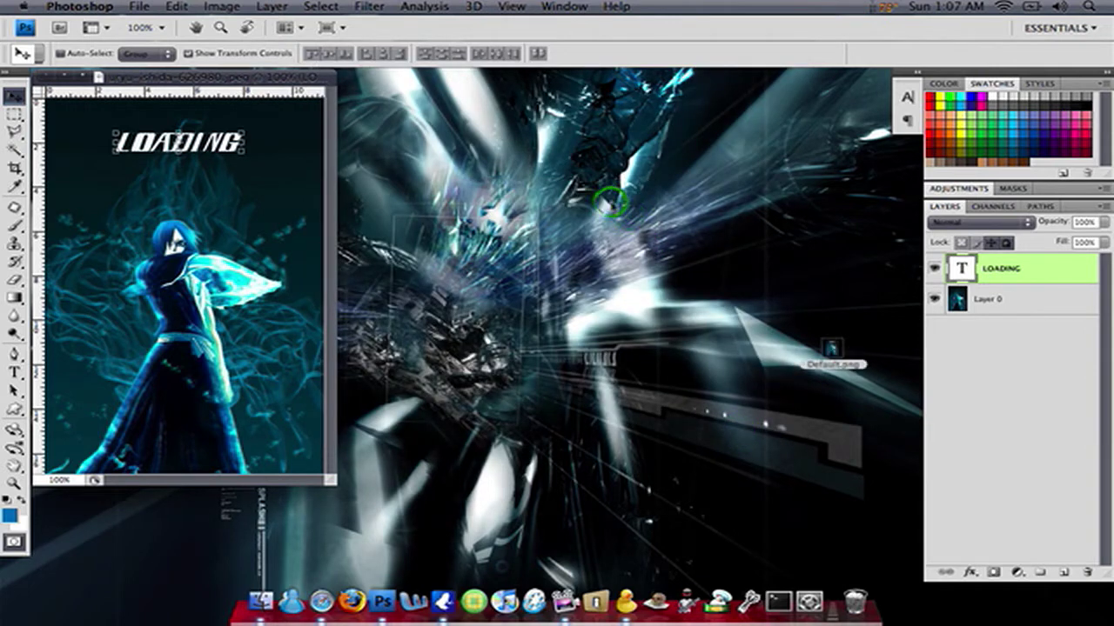
left_click(522, 214)
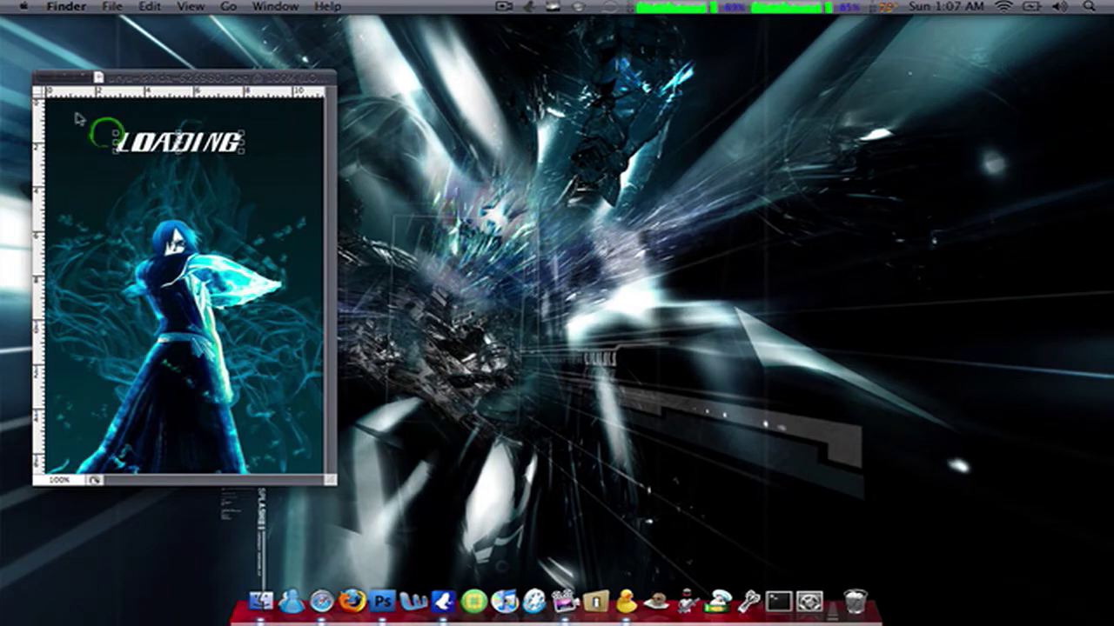
- Close the image without saving and create a desktop folder named com.apple.mobilenotes
left_click(40, 78)
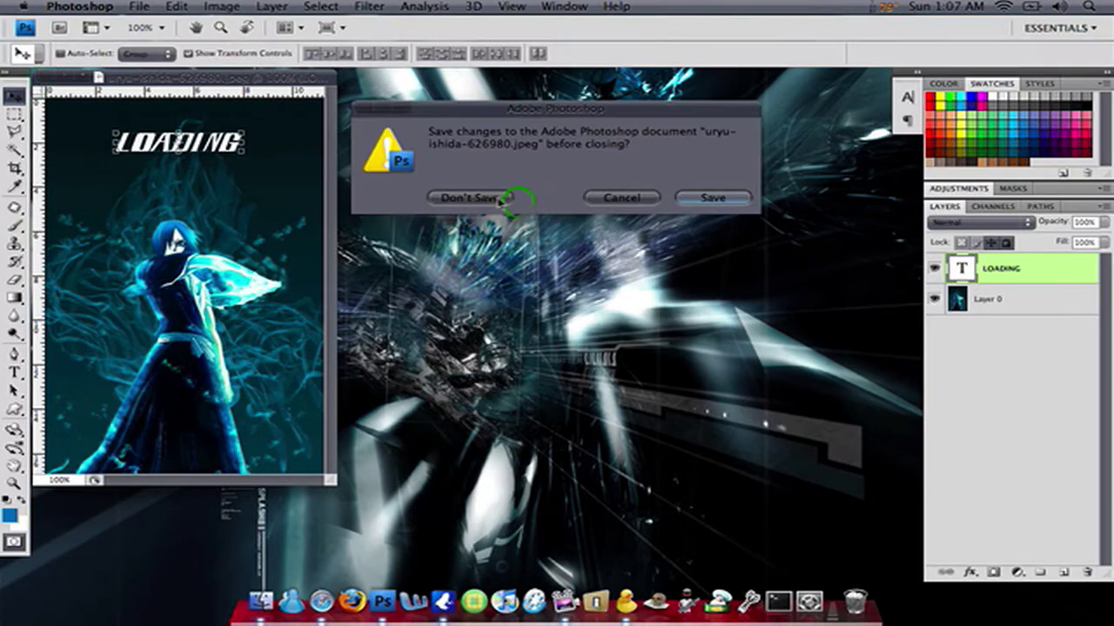
left_click(491, 199)
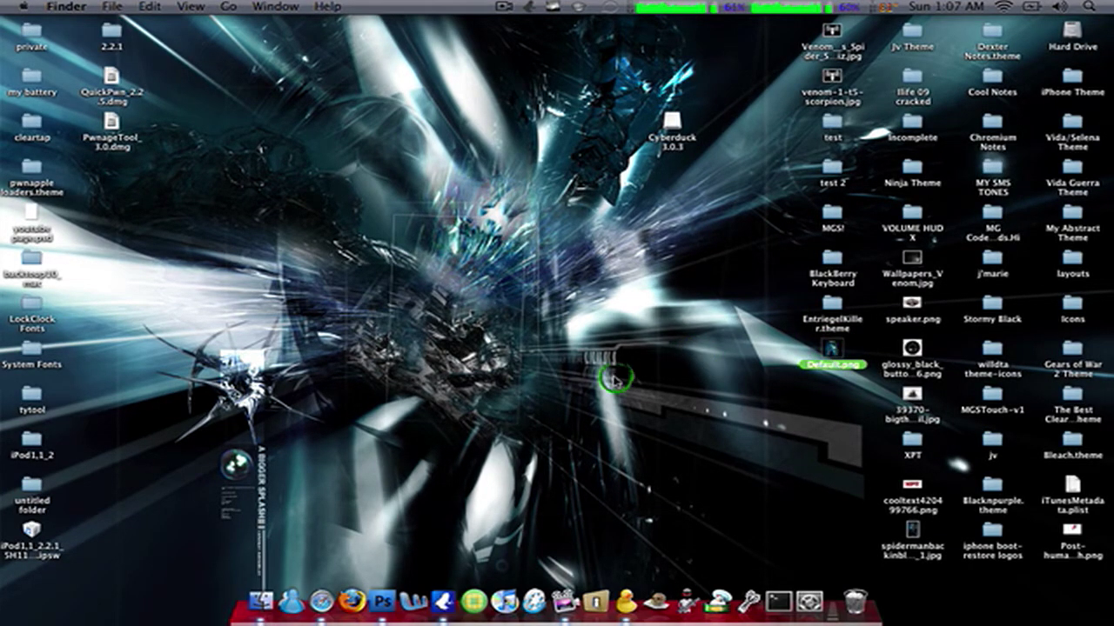
right_click(654, 385)
left_click(659, 388)
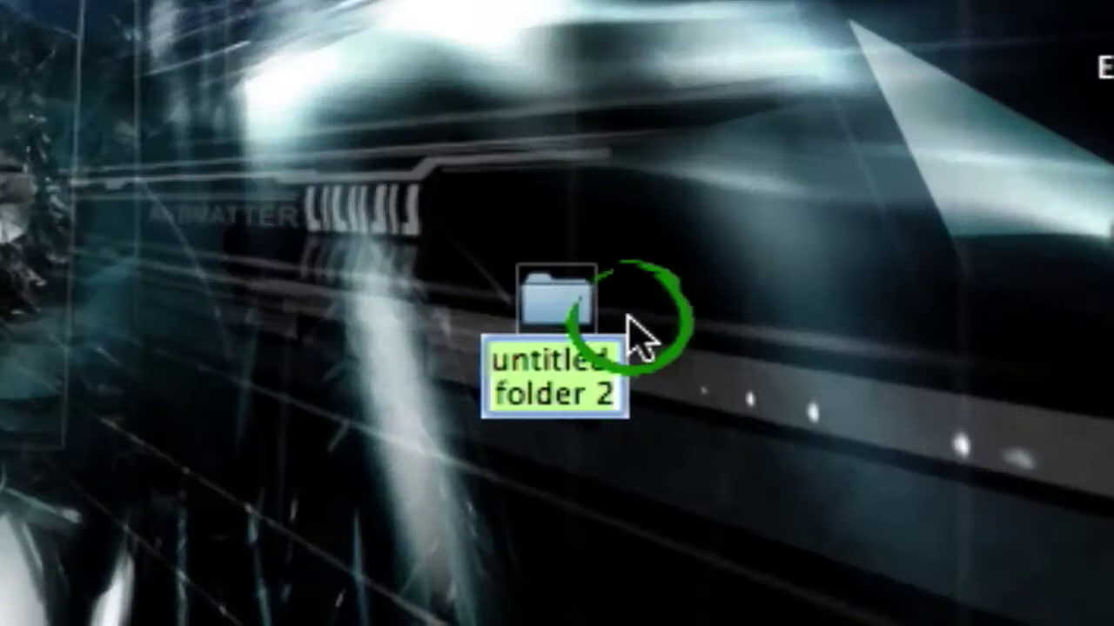
type("com.apple.mobilenotes")
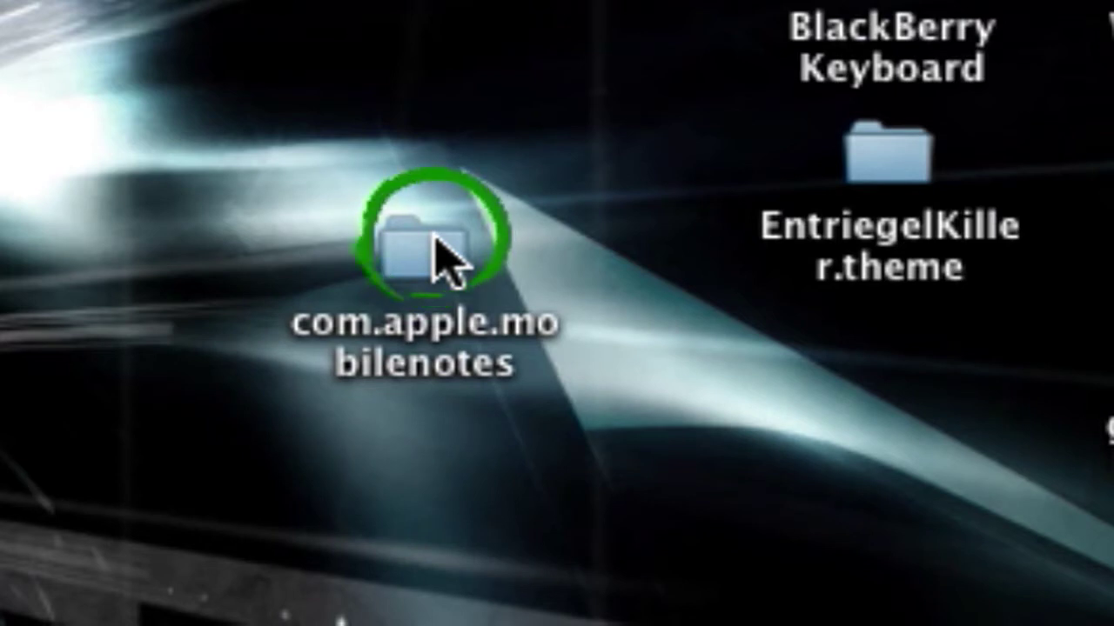
- Create a new desktop folder named Bundles
right_click(410, 19)
left_click(438, 21)
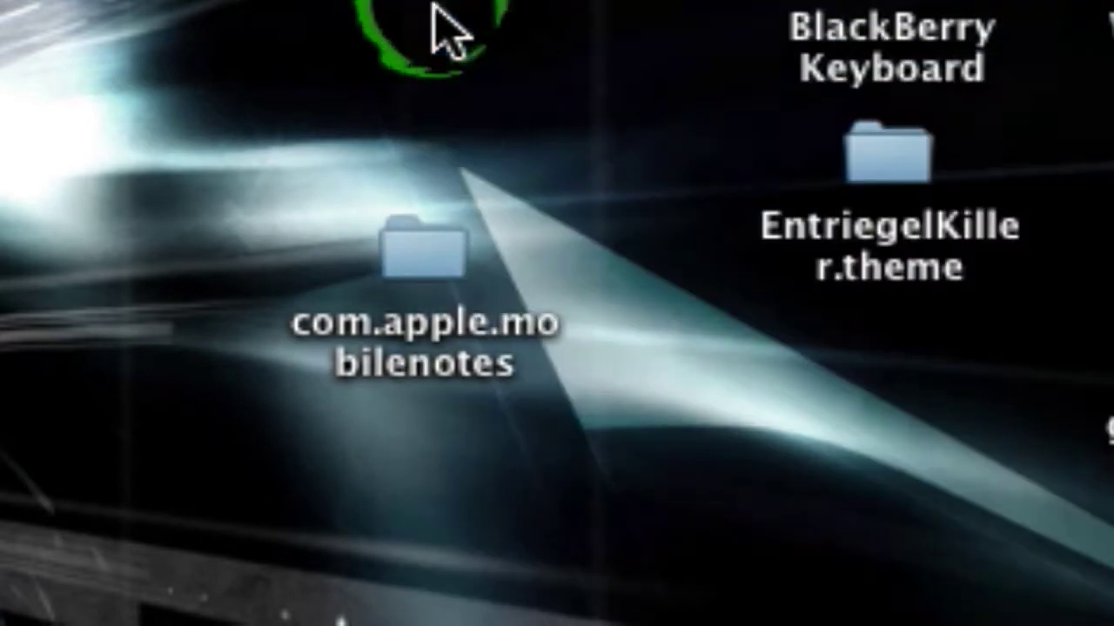
type("Bun")
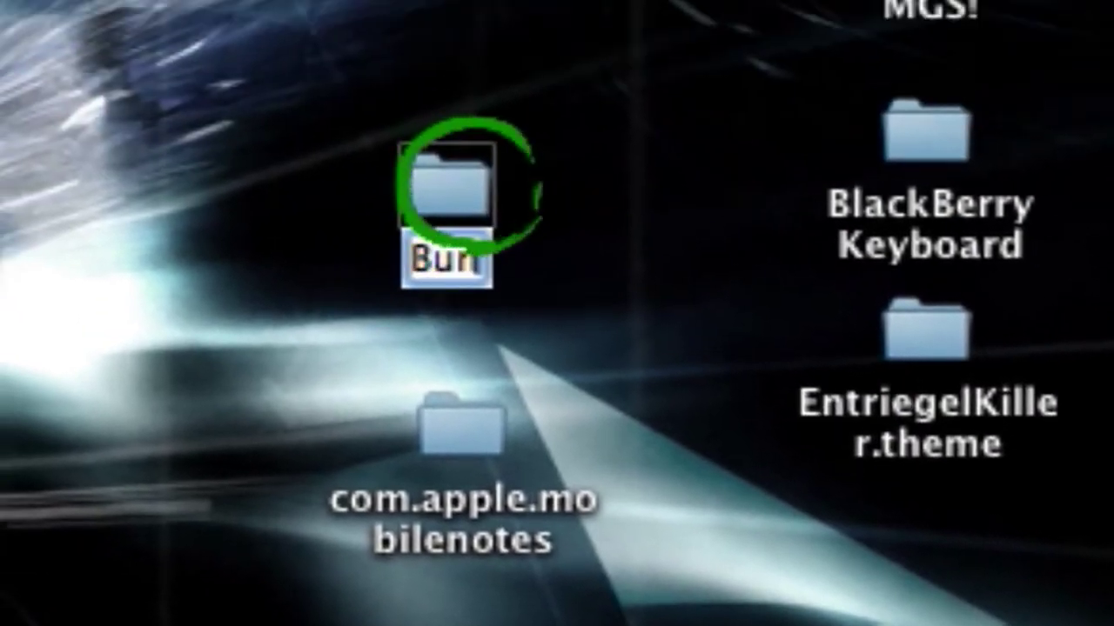
type("dles")
key("Return")
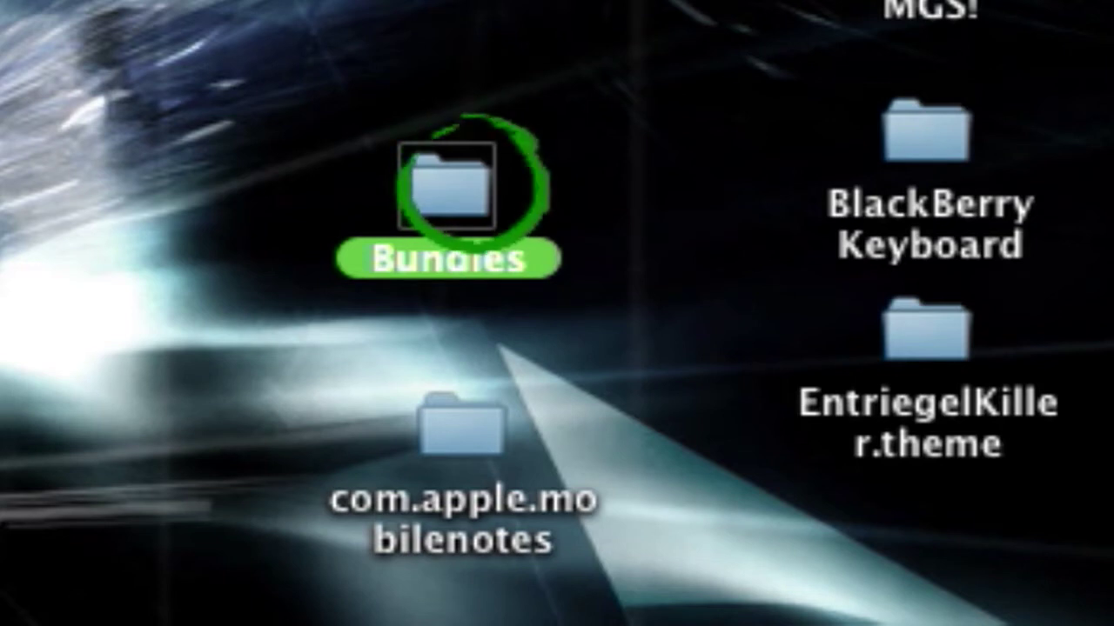
left_click(557, 99)
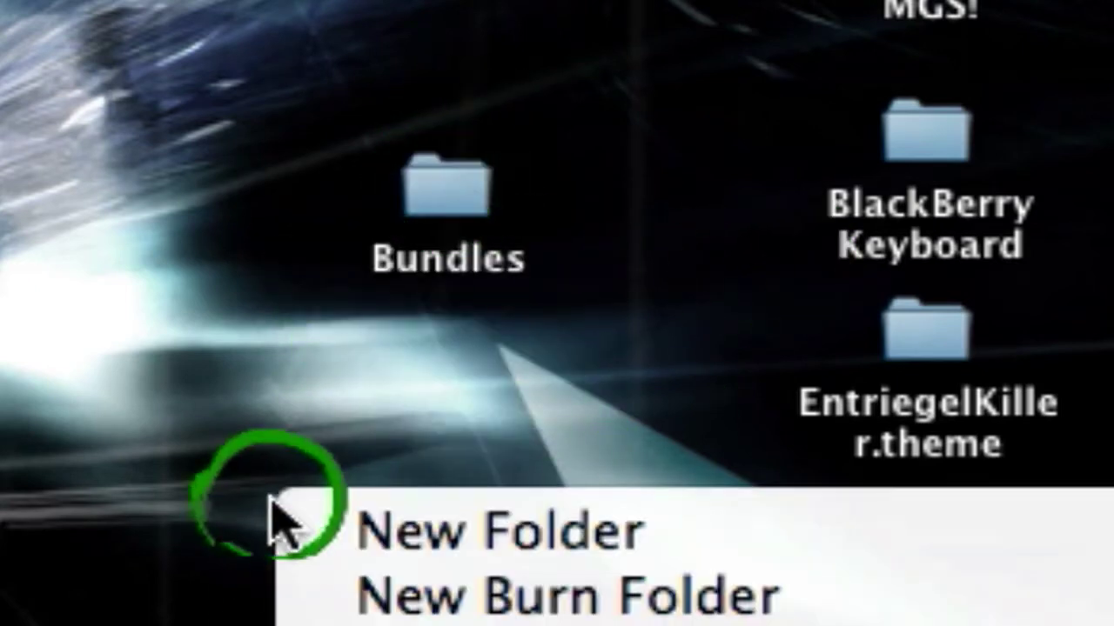
- Create a folder named ishida and move the Bundles folder into it
left_click(439, 559)
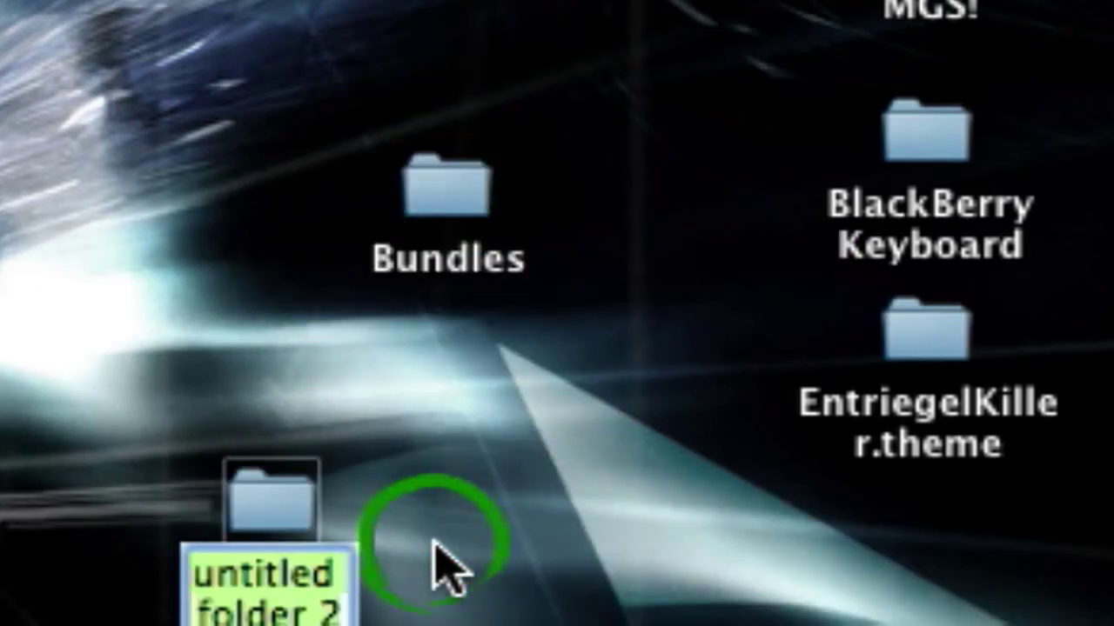
type("ishida")
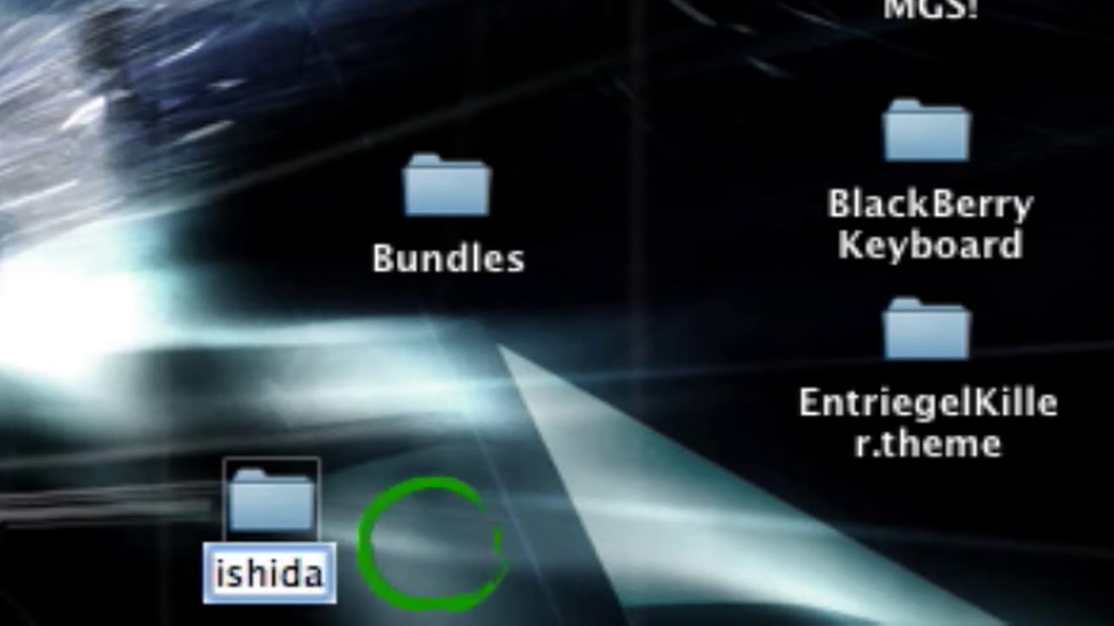
key("Return")
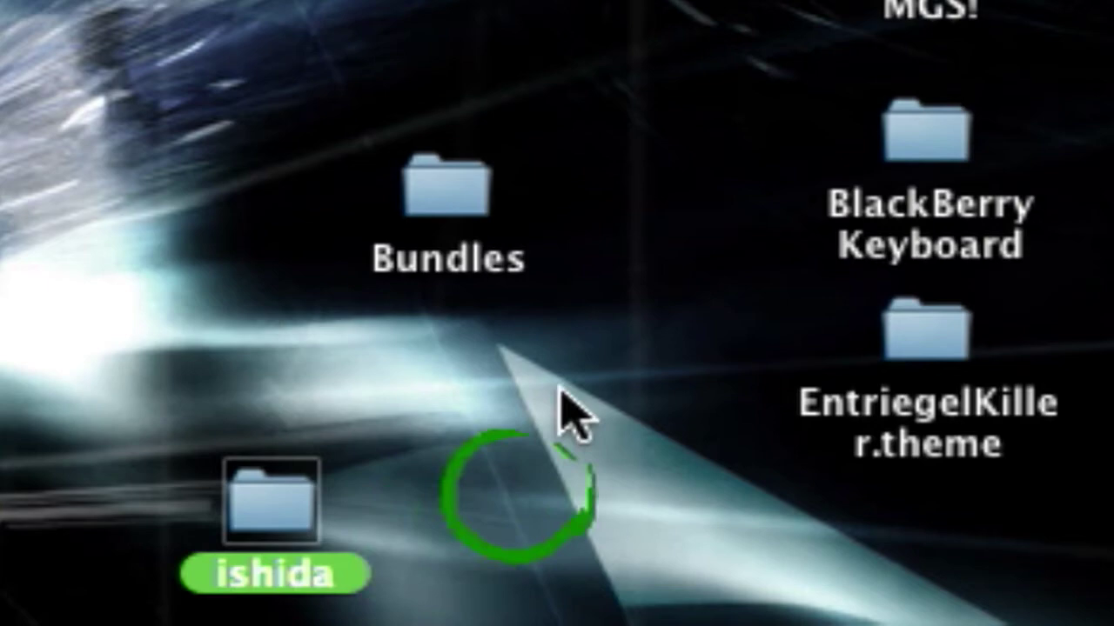
left_click(577, 311)
left_click(446, 213)
left_click_drag(439, 200, 290, 503)
left_click(290, 503)
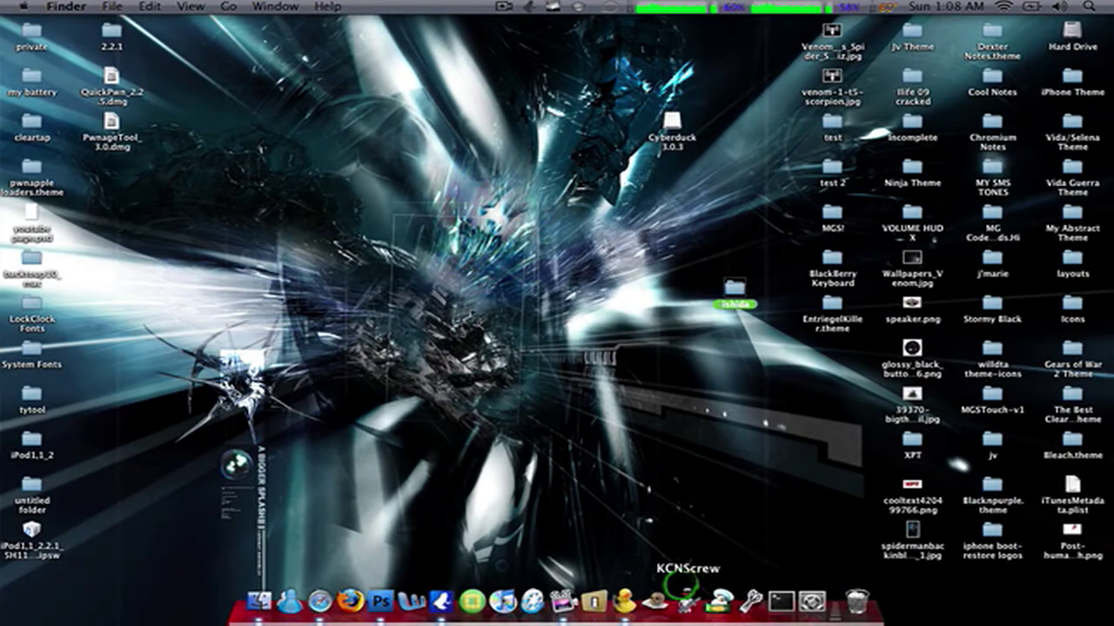
- Launch Cyberduck and connect to the saved iPhone bookmark over SFTP
left_click(624, 600)
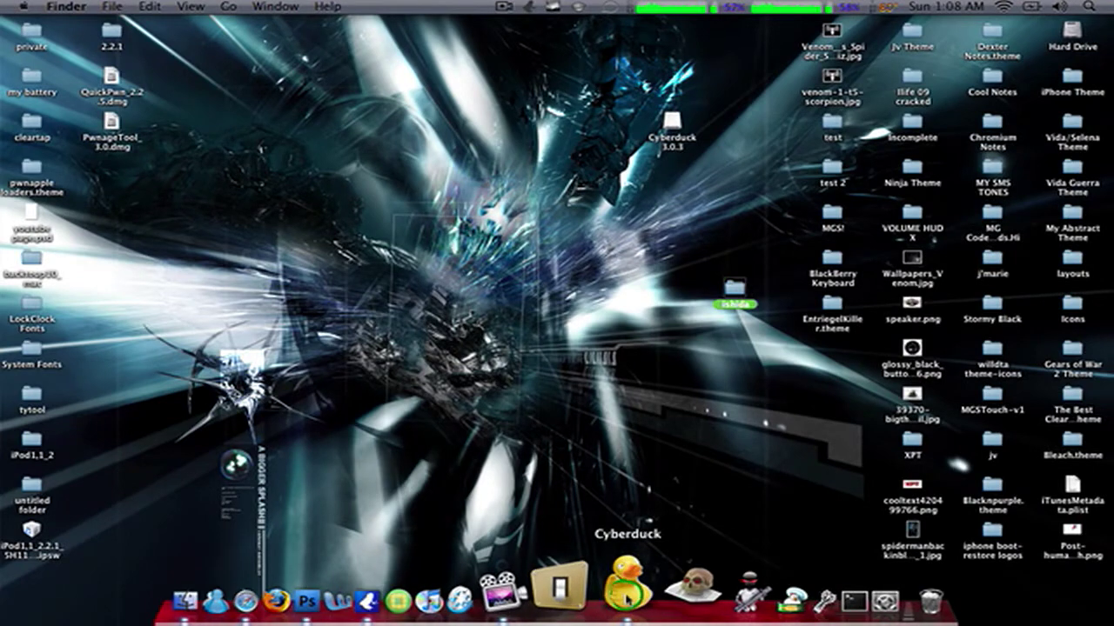
left_click(391, 207)
double_click(390, 208)
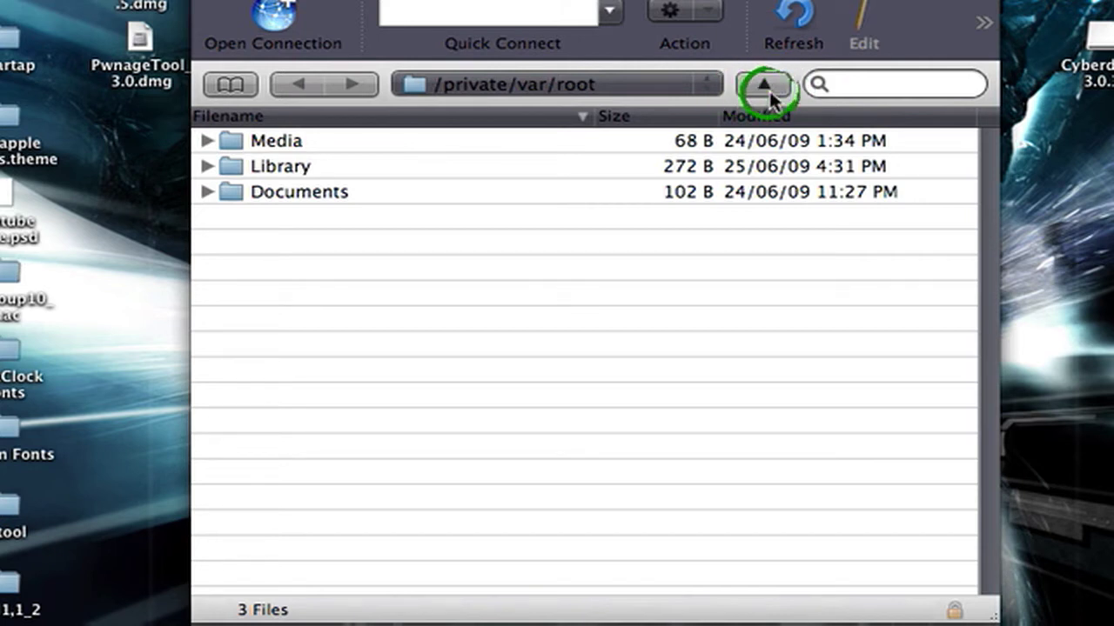
- Navigate up from /private/var/root to /private/var and open the stash folder
left_click(374, 145)
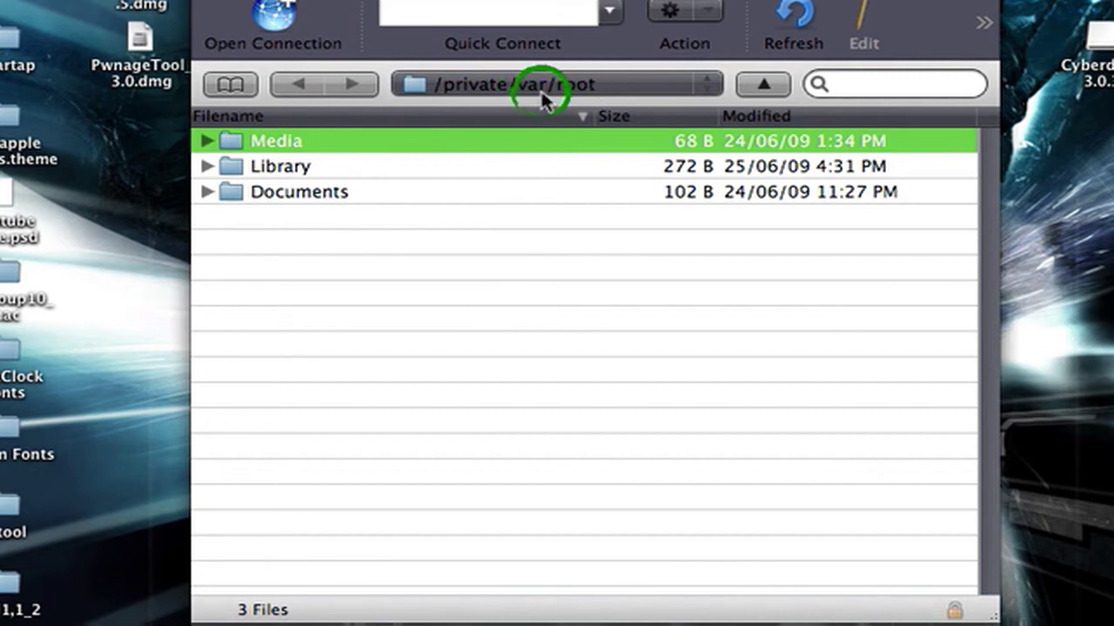
left_click(766, 84)
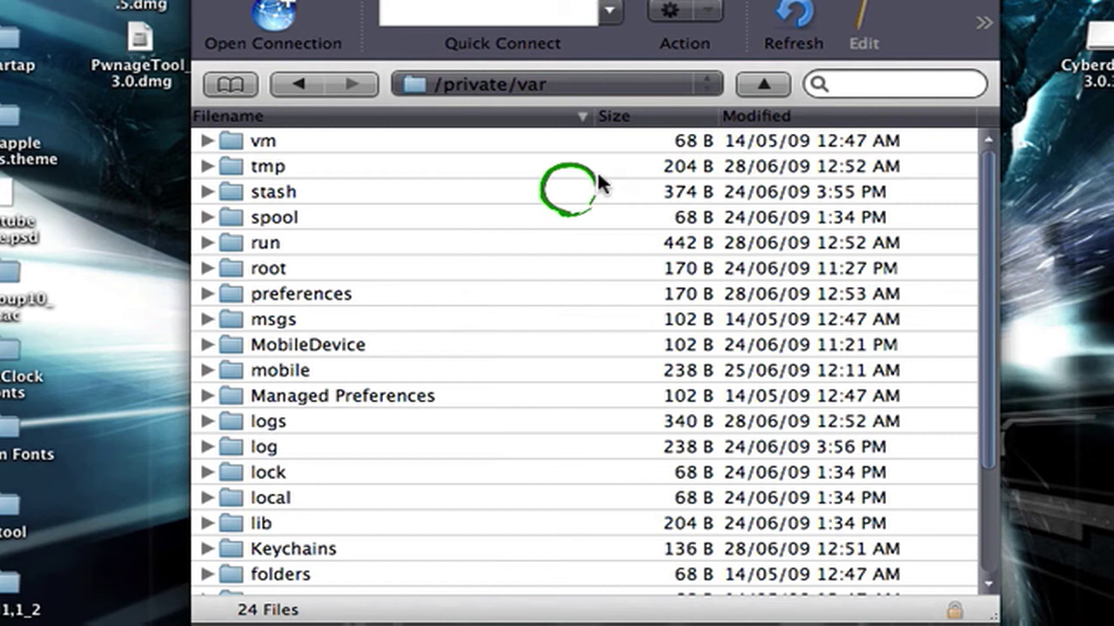
left_click(420, 195)
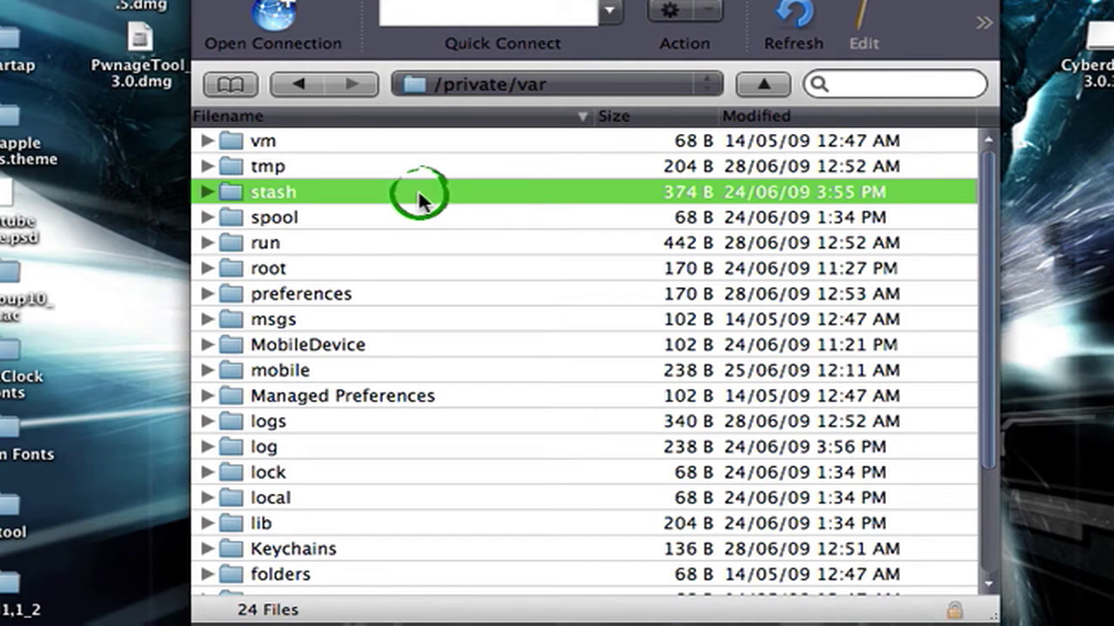
double_click(419, 195)
- Upload the ishida folder into Themes.0ky7so and close the Transfers window
left_click(443, 171)
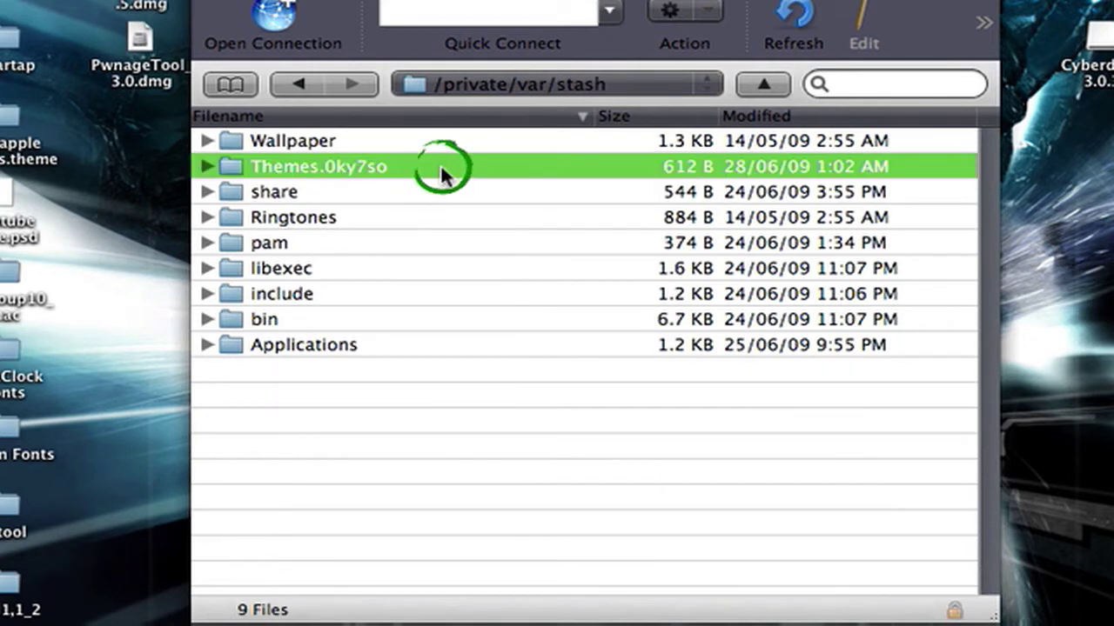
left_click(1068, 186)
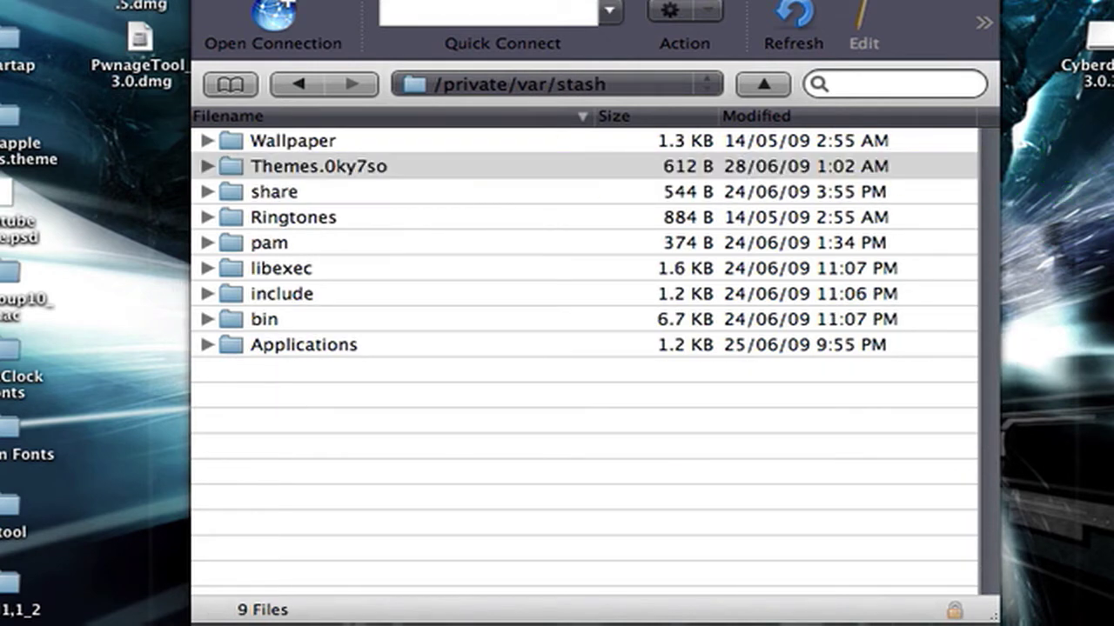
left_click_drag(1069, 186, 540, 170)
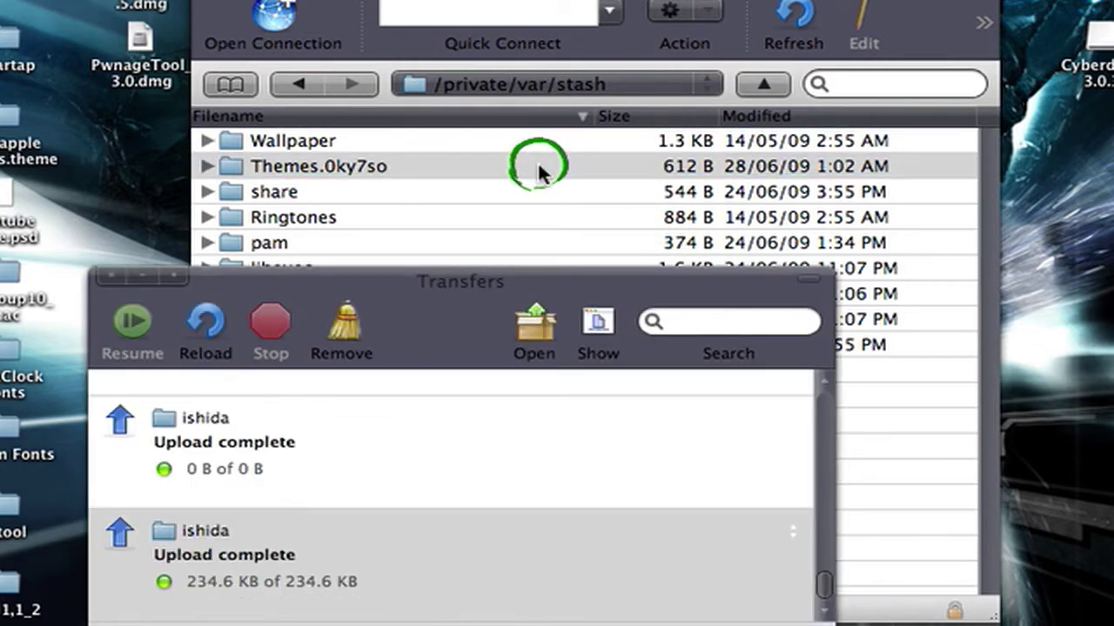
left_click(102, 277)
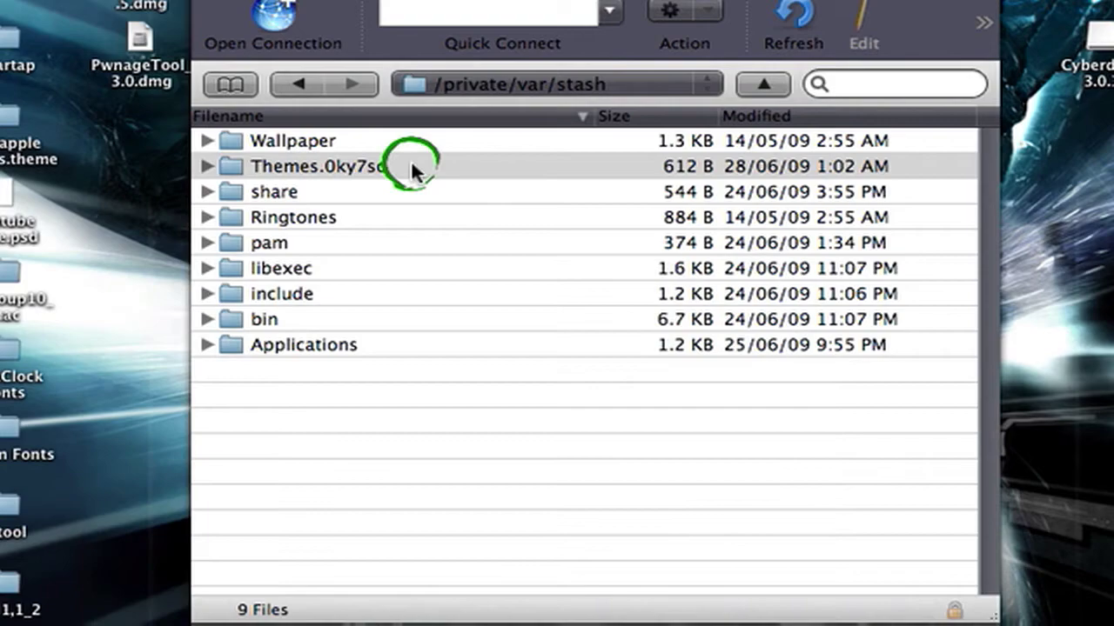